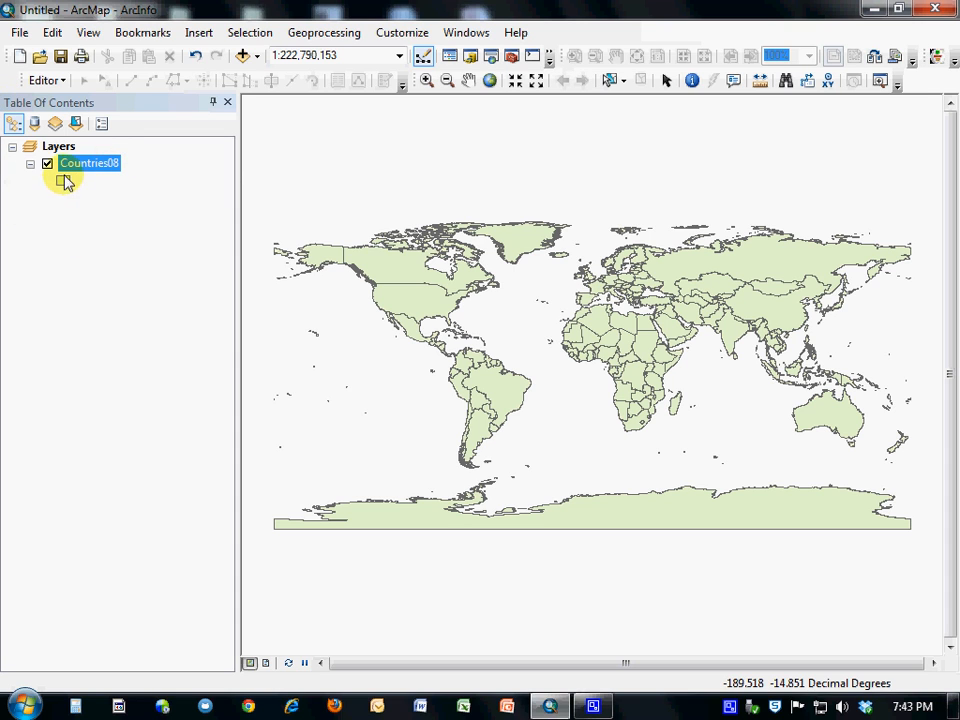
# Change the Countries08 layer's single symbol to the Beige fill style in its layer properties
pyautogui.rightClick(100, 172)
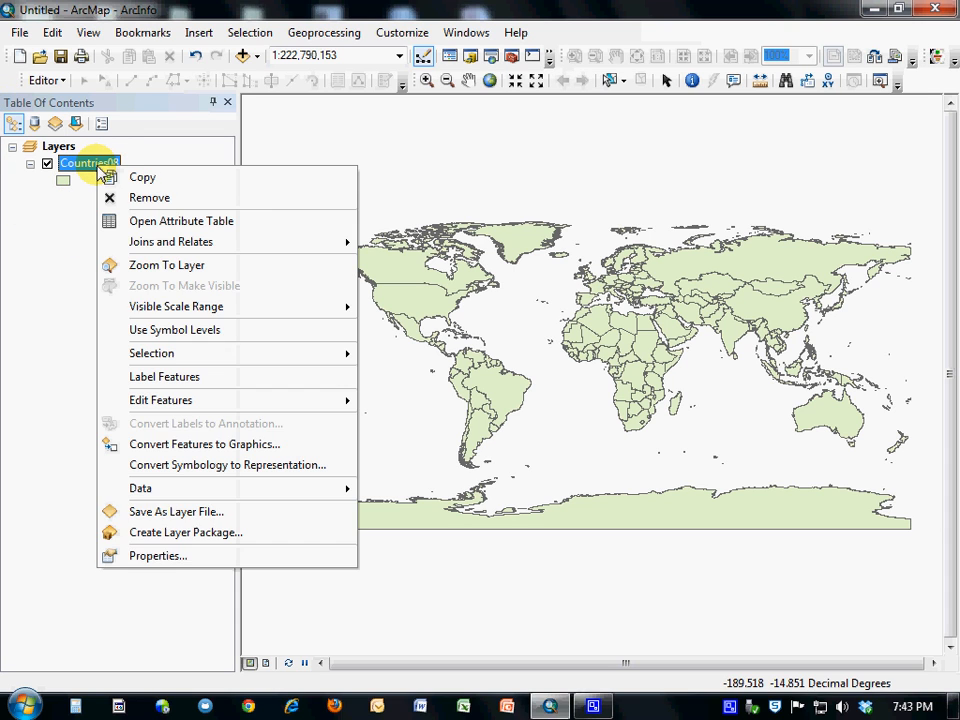
pyautogui.click(181, 560)
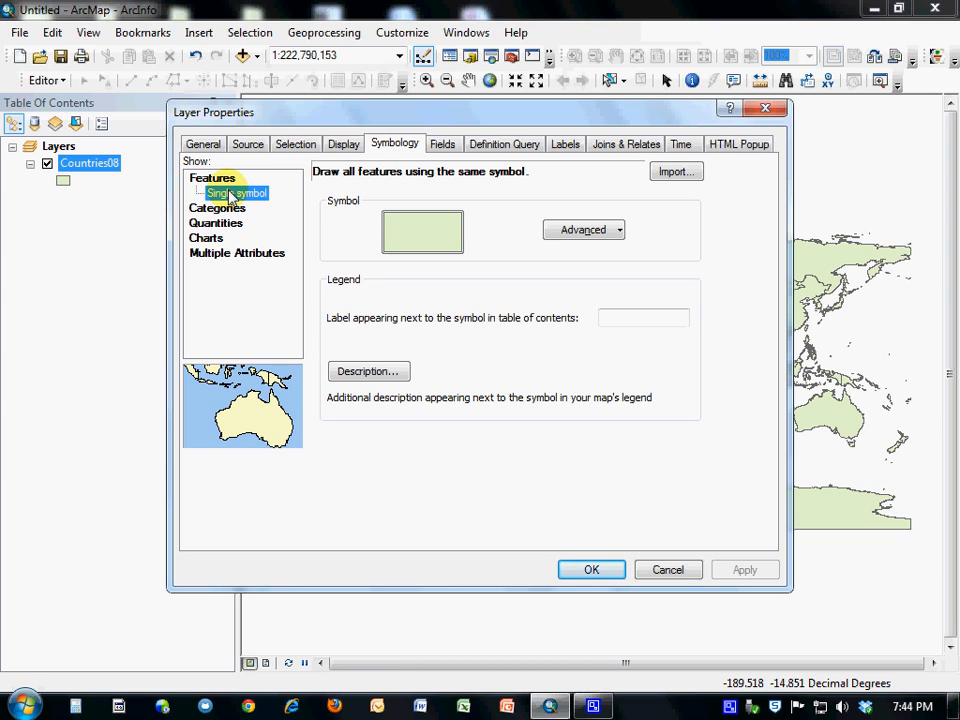
pyautogui.click(408, 234)
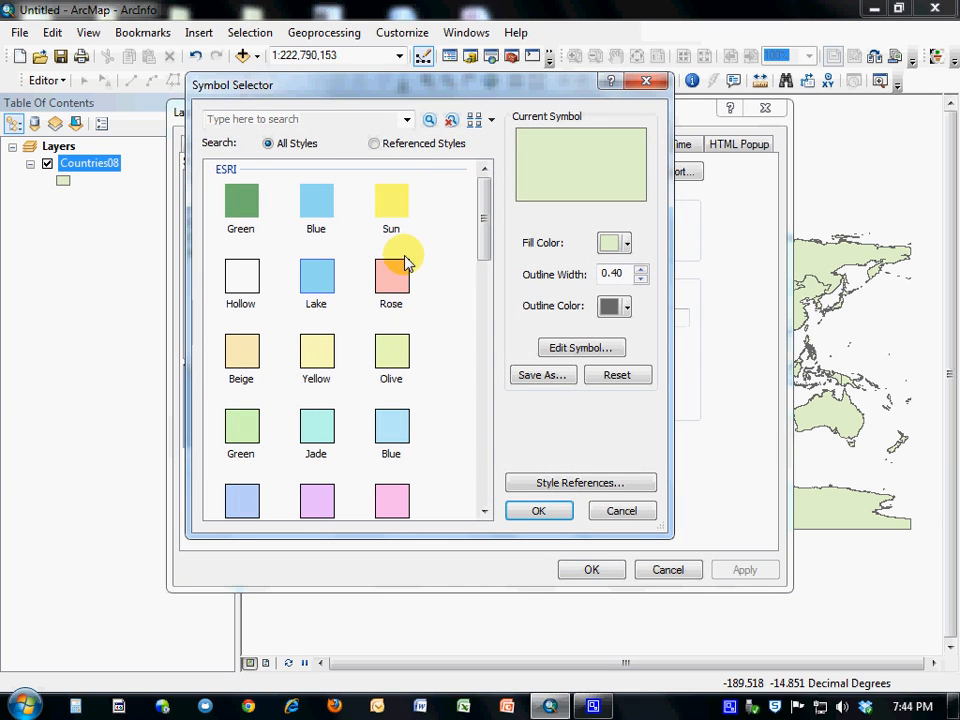
pyautogui.click(238, 345)
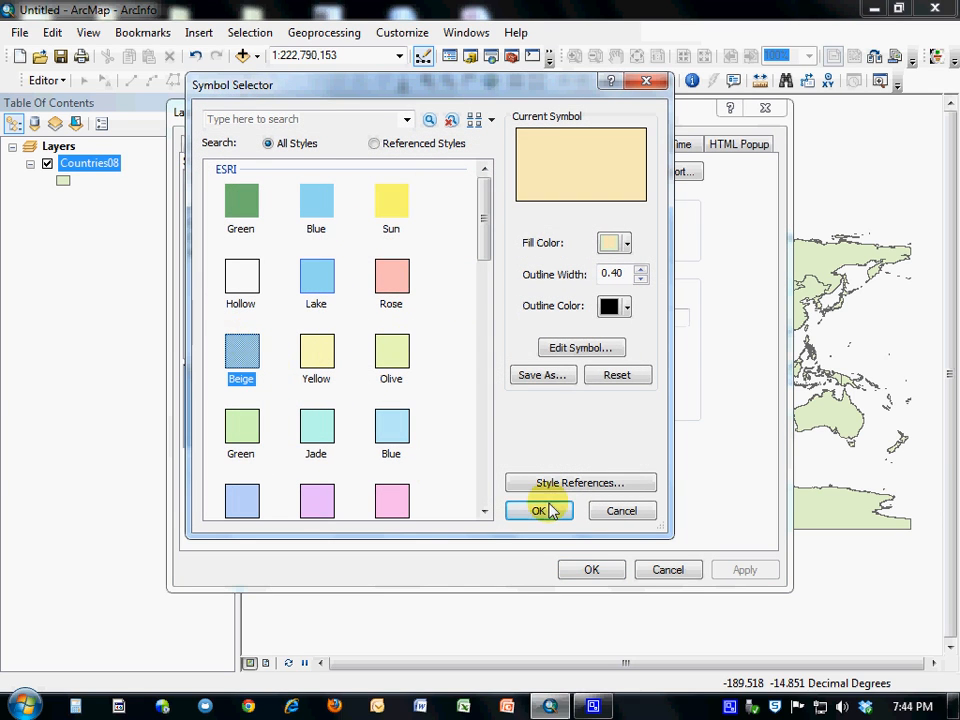
pyautogui.click(544, 510)
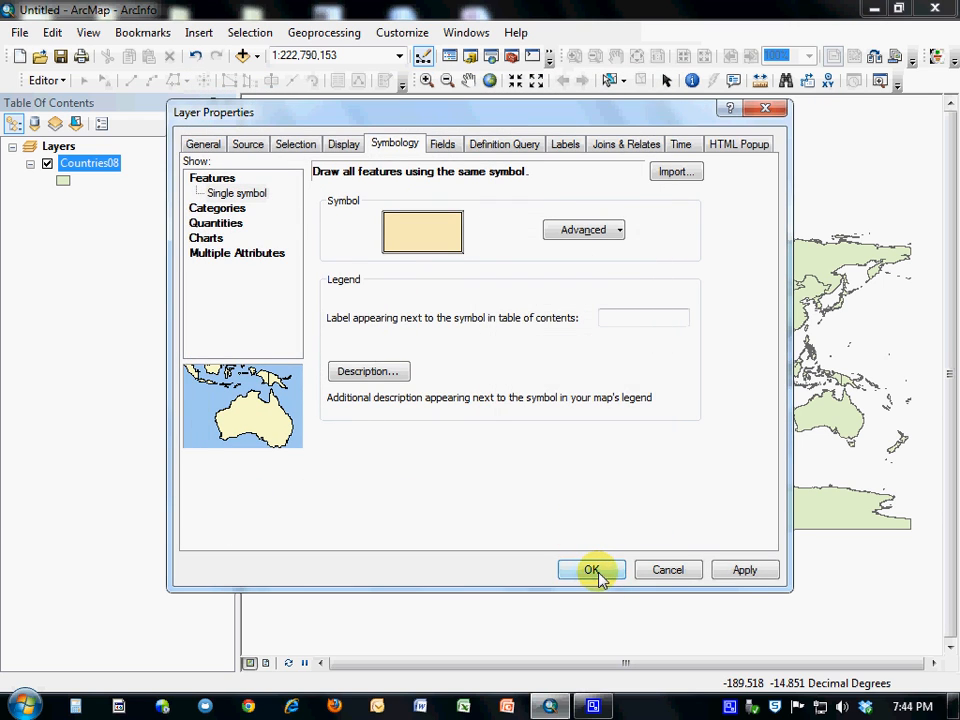
pyautogui.click(600, 572)
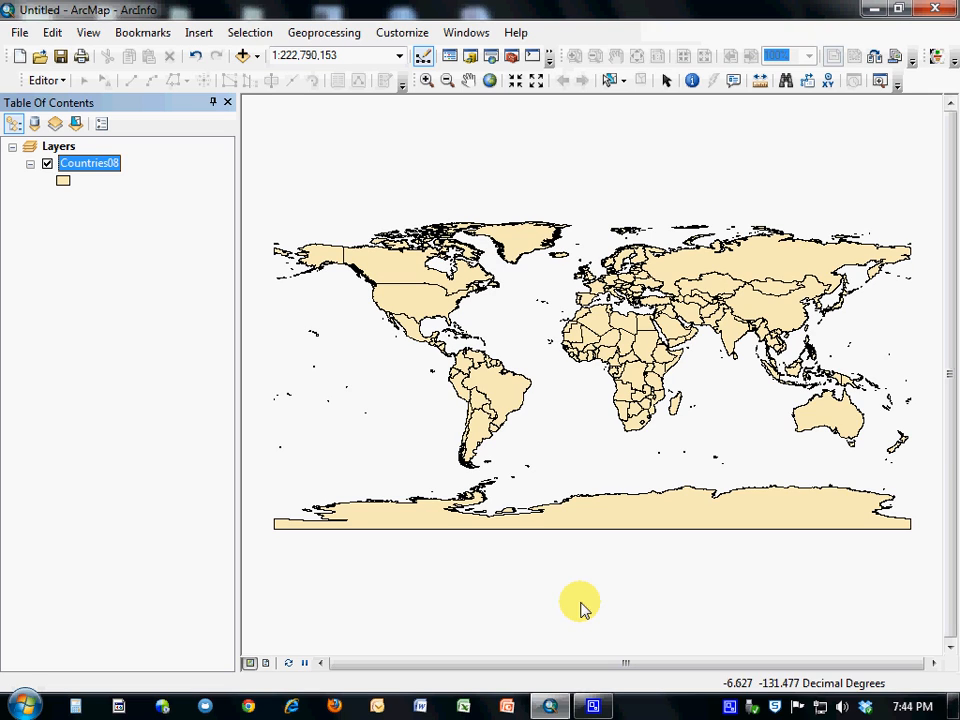
# Add the urbanareas1_1.shp shapefile from the UrbanAreas folder on the desktop to the map
pyautogui.click(256, 57)
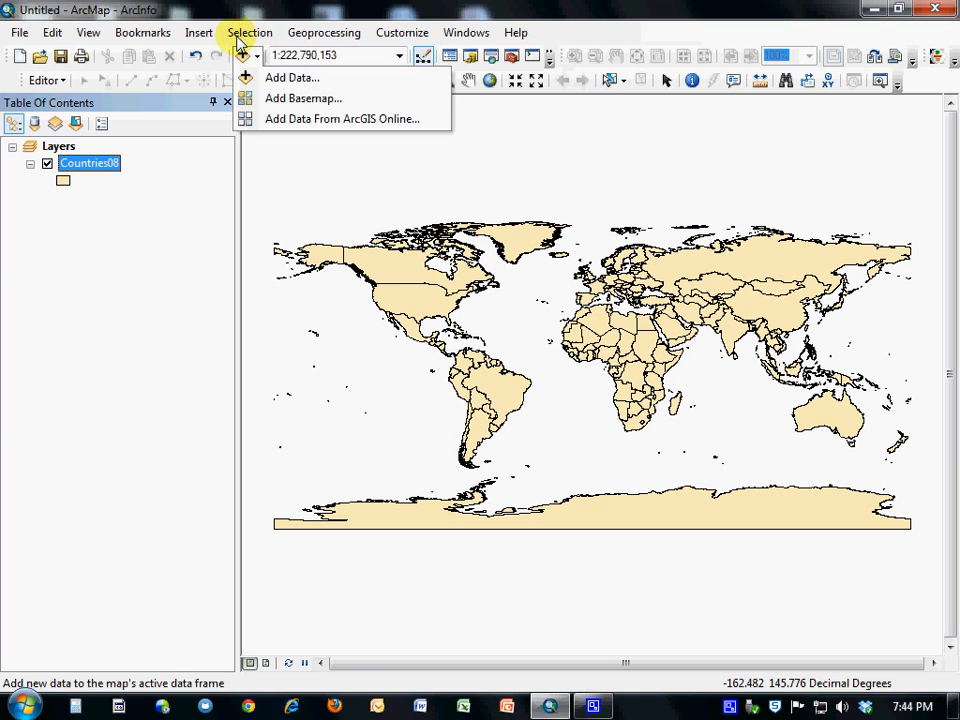
pyautogui.click(285, 80)
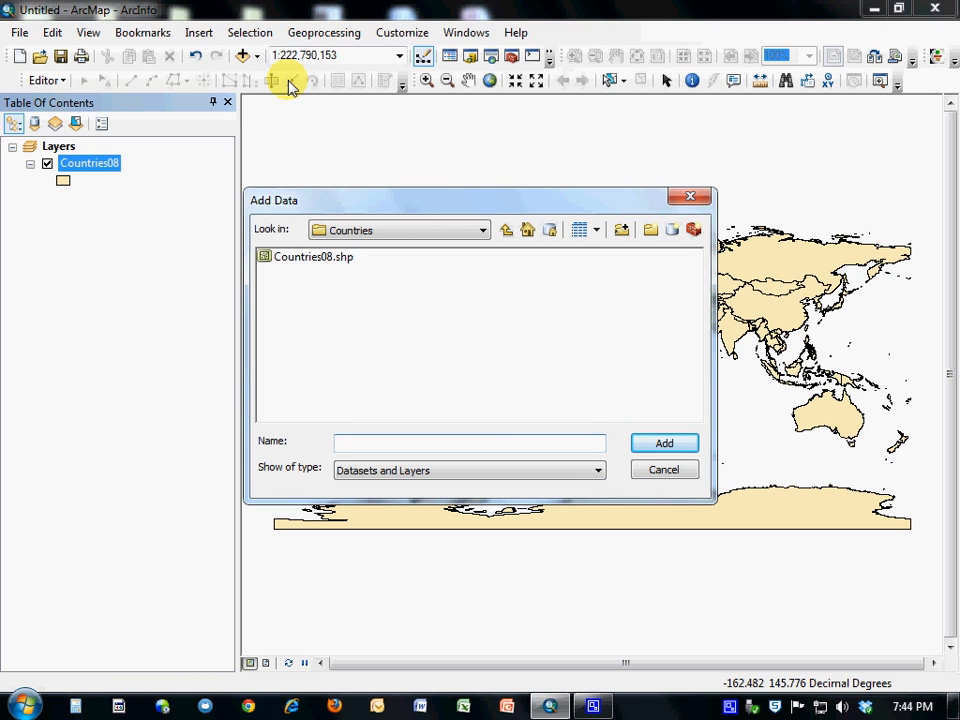
pyautogui.click(504, 232)
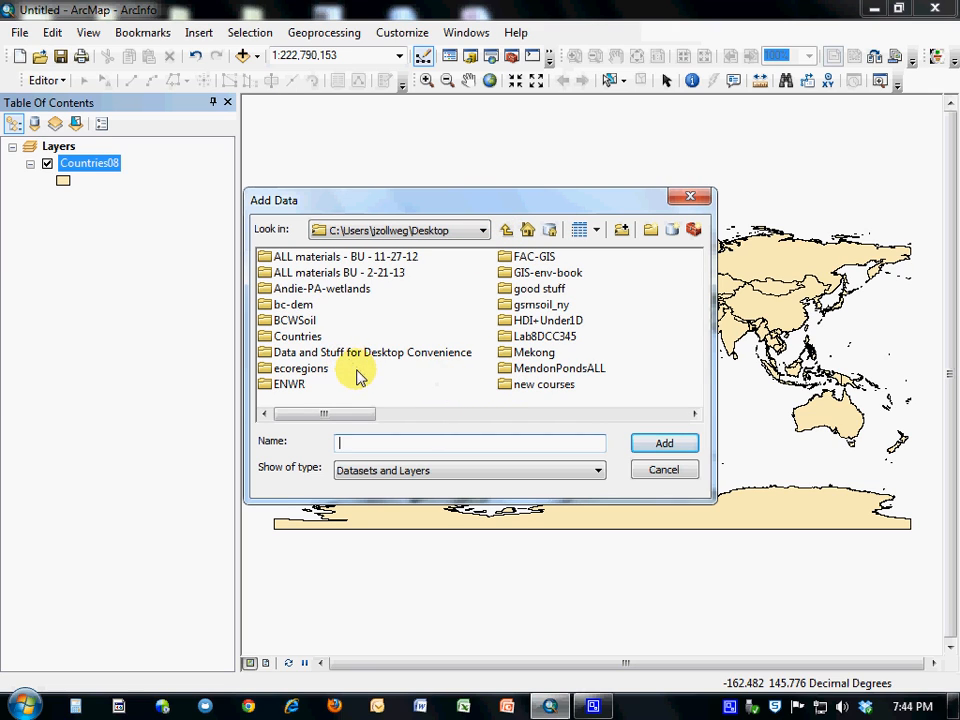
pyautogui.click(603, 414)
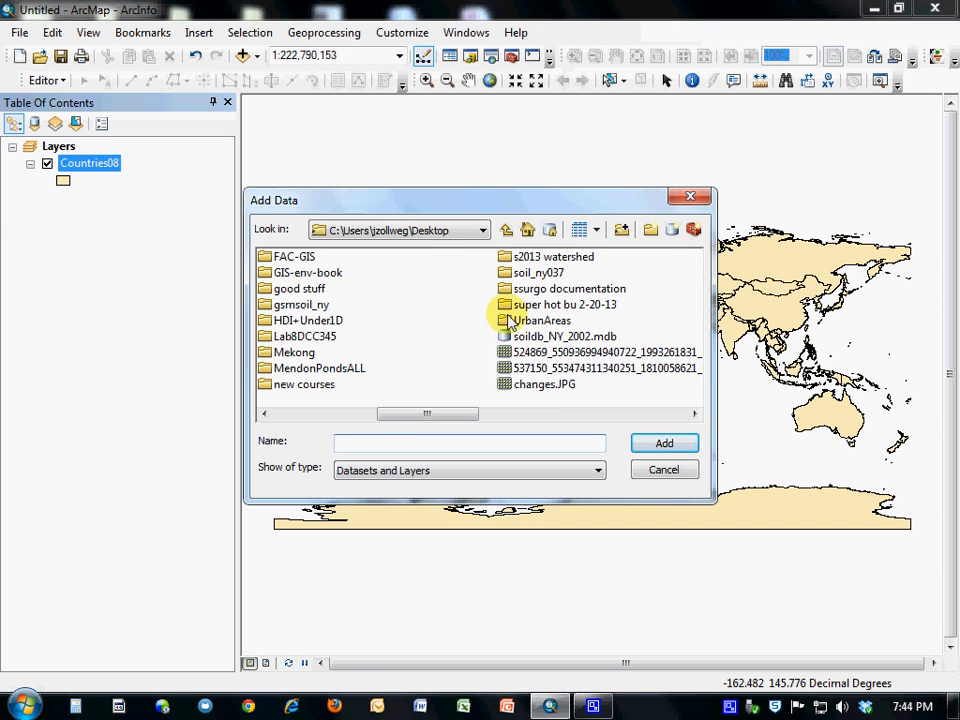
pyautogui.click(510, 320)
pyautogui.doubleClick(510, 320)
pyautogui.click(283, 274)
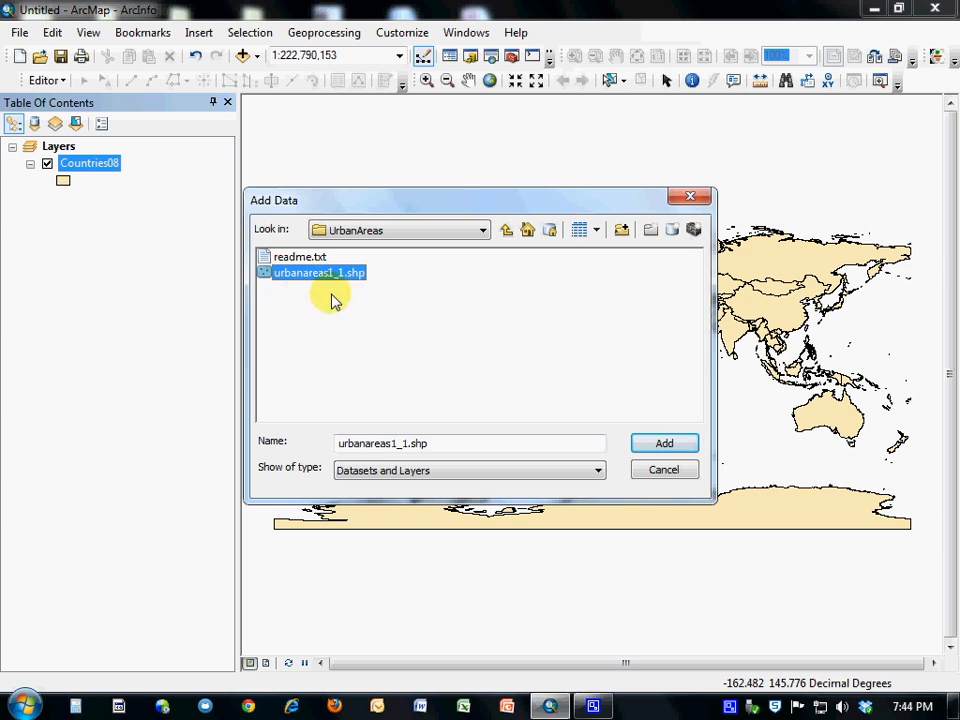
pyautogui.click(665, 446)
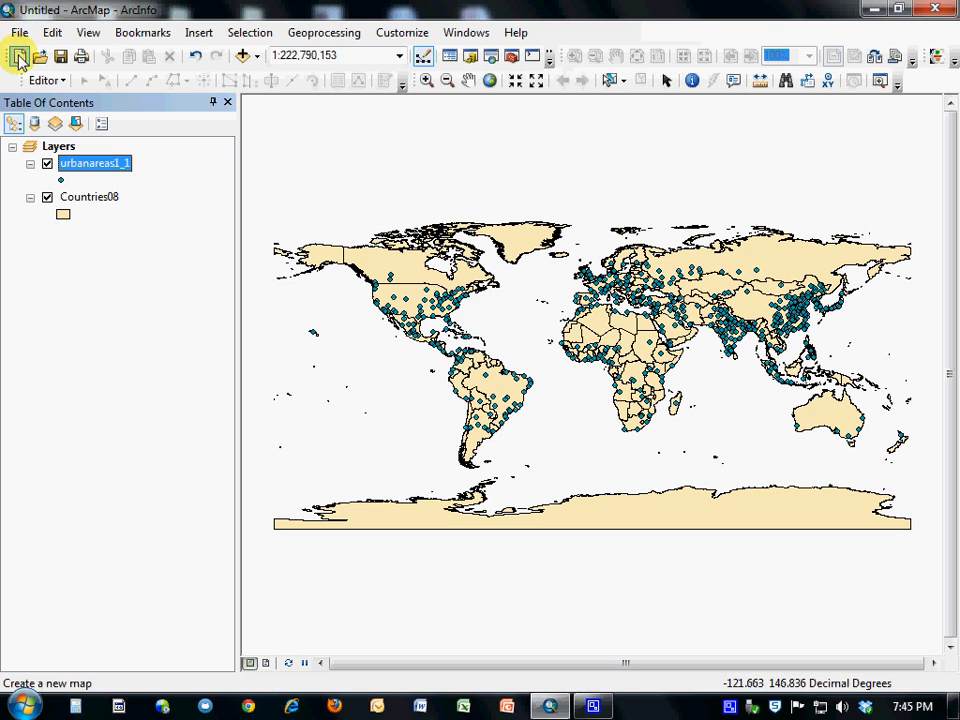
# Examine the urban area points up close in East Asia and in Europe, returning to the world view after each
pyautogui.click(426, 80)
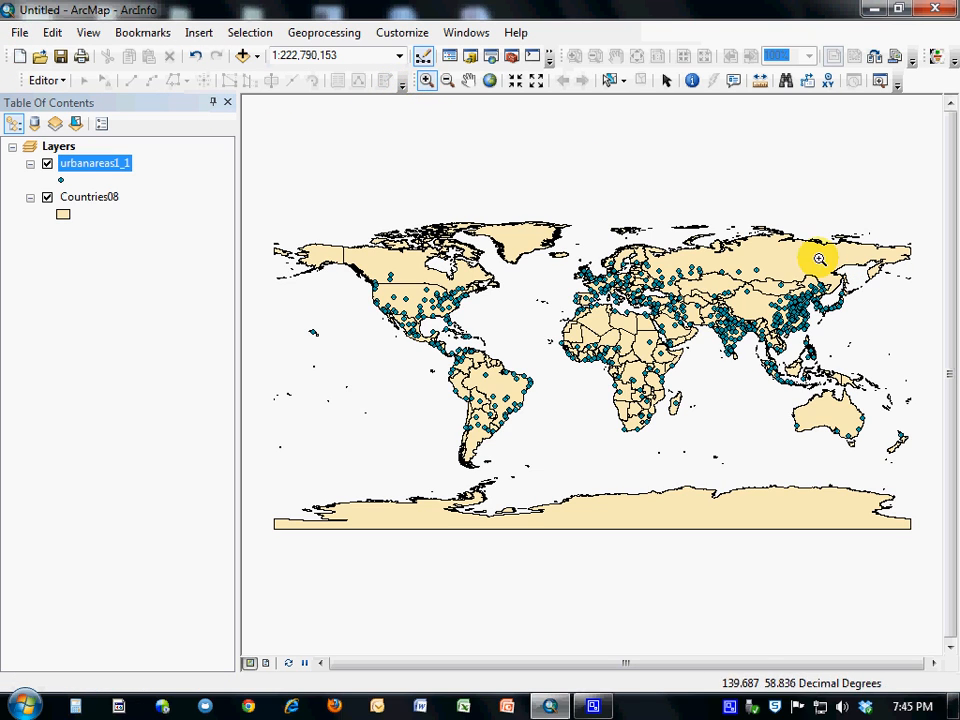
pyautogui.moveTo(824, 325); pyautogui.dragTo(858, 351)
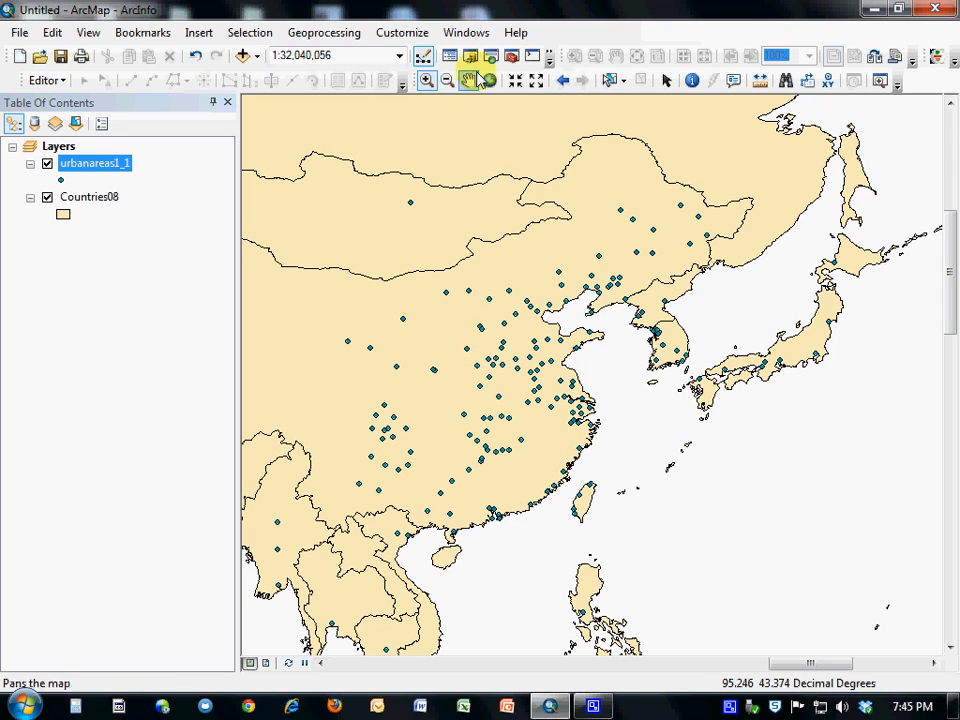
pyautogui.click(561, 82)
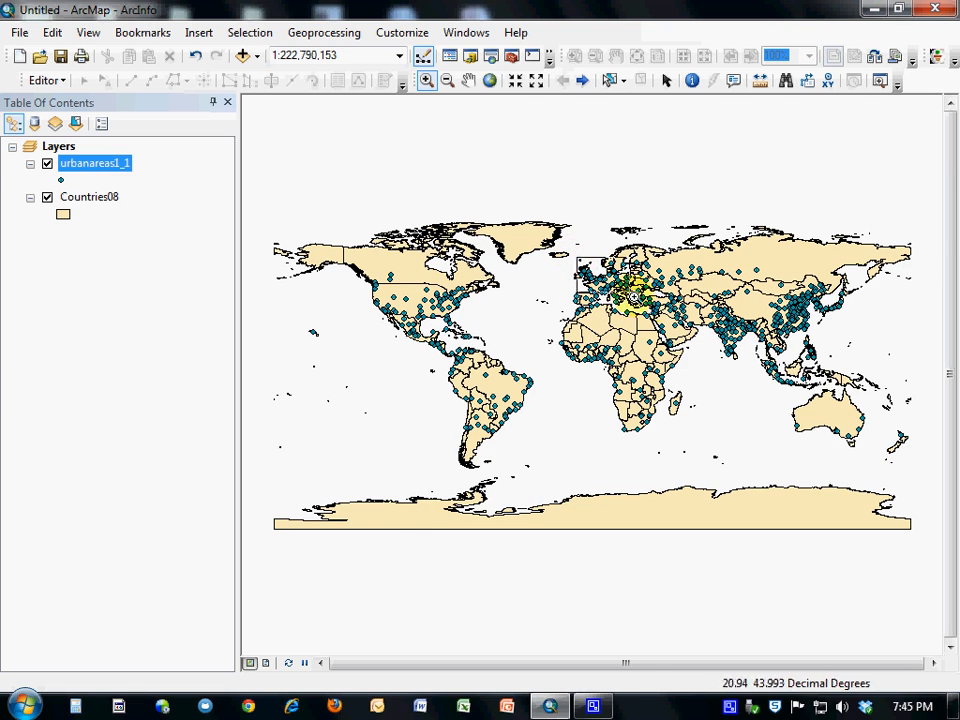
pyautogui.click(612, 296)
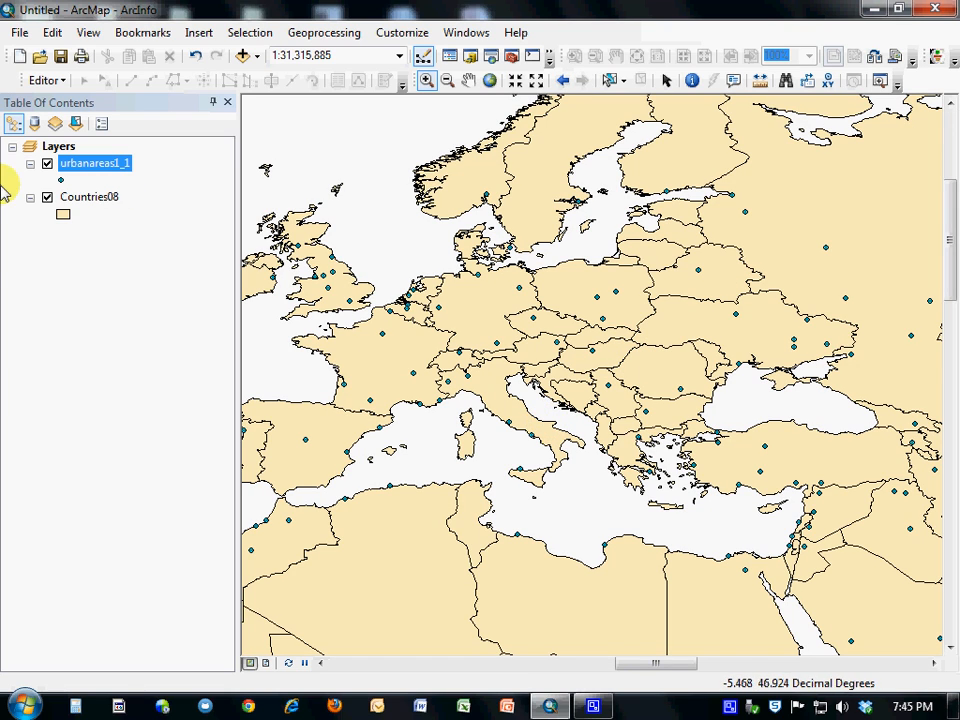
pyautogui.click(564, 84)
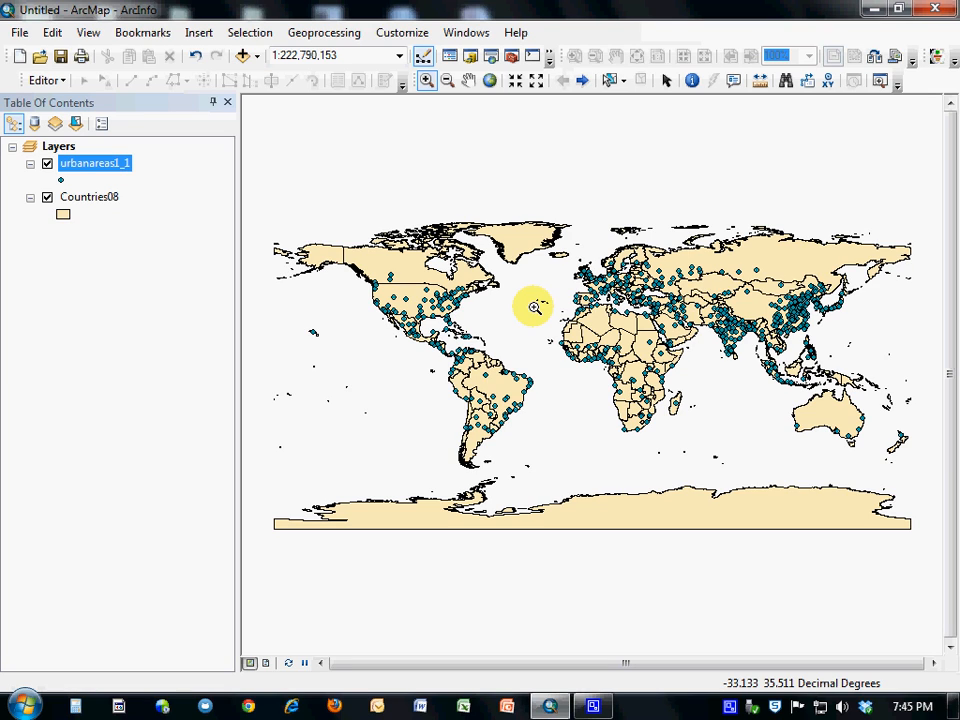
# Open the urbanareas1_1 layer's symbology settings and try graduated colors based on the pop2010 field
pyautogui.rightClick(120, 168)
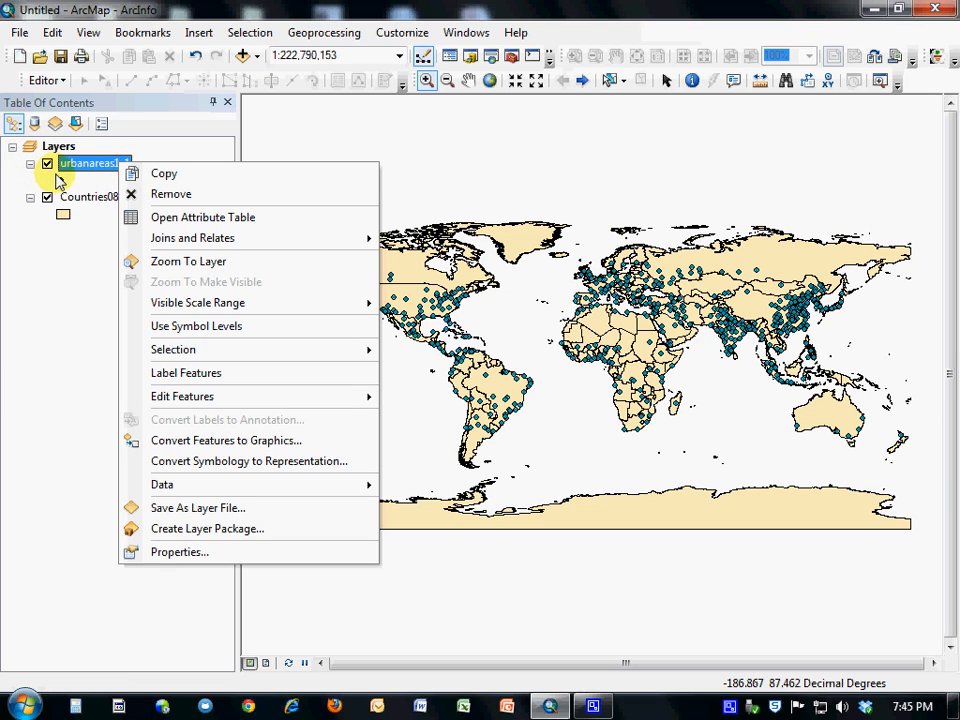
pyautogui.click(176, 553)
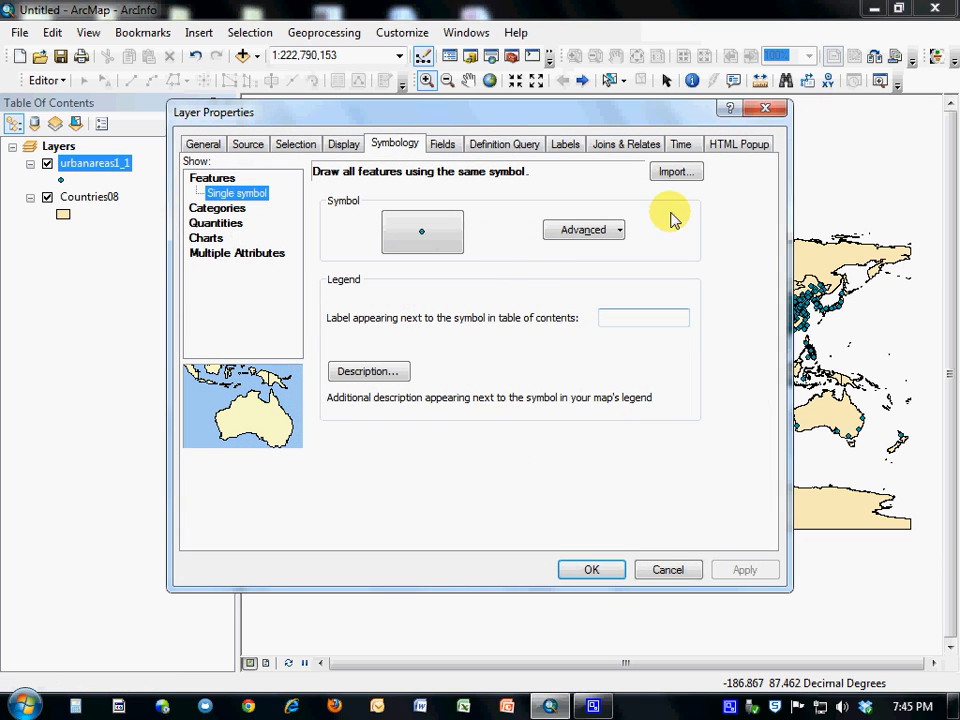
pyautogui.click(226, 225)
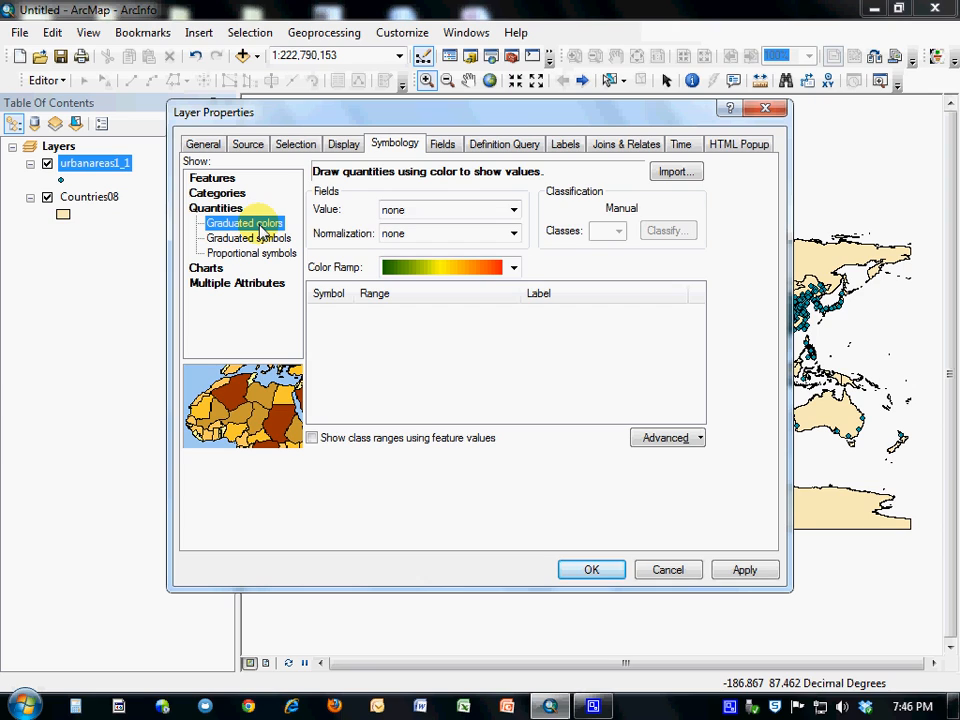
pyautogui.click(513, 211)
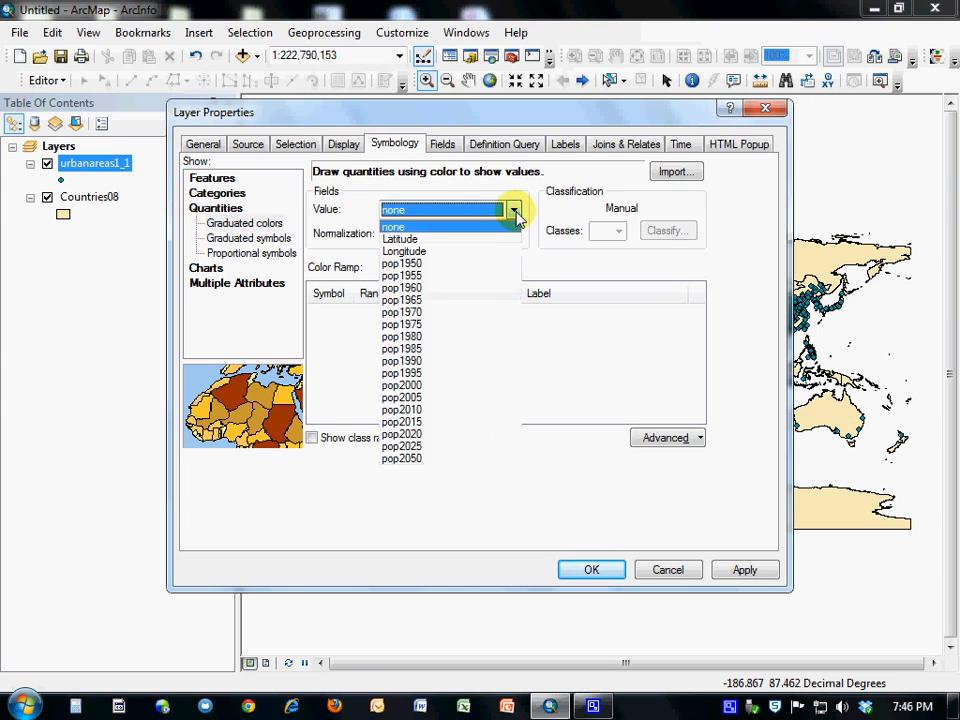
pyautogui.click(436, 412)
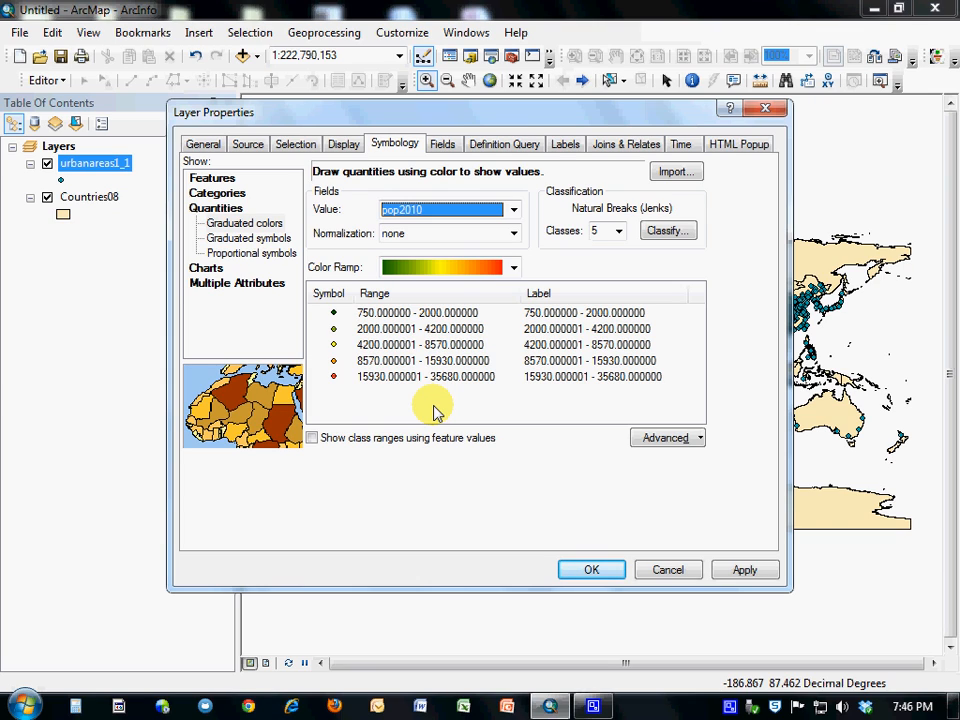
# Symbolize the urbanareas1_1 layer with graduated symbols based on the pop2010 field, divided into 6 classes
pyautogui.click(259, 240)
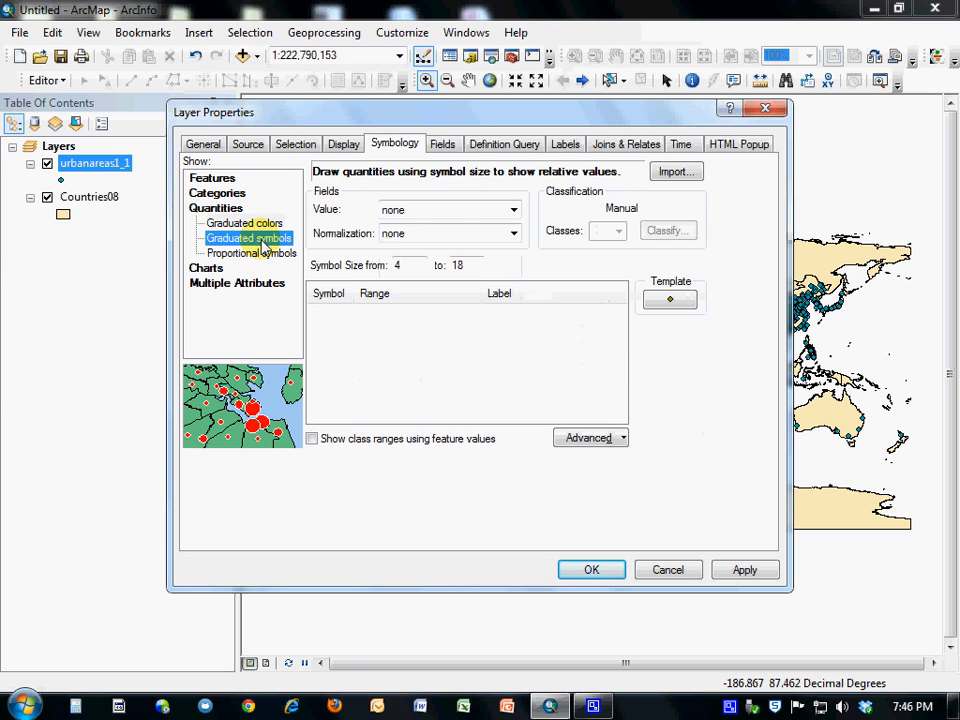
pyautogui.click(513, 209)
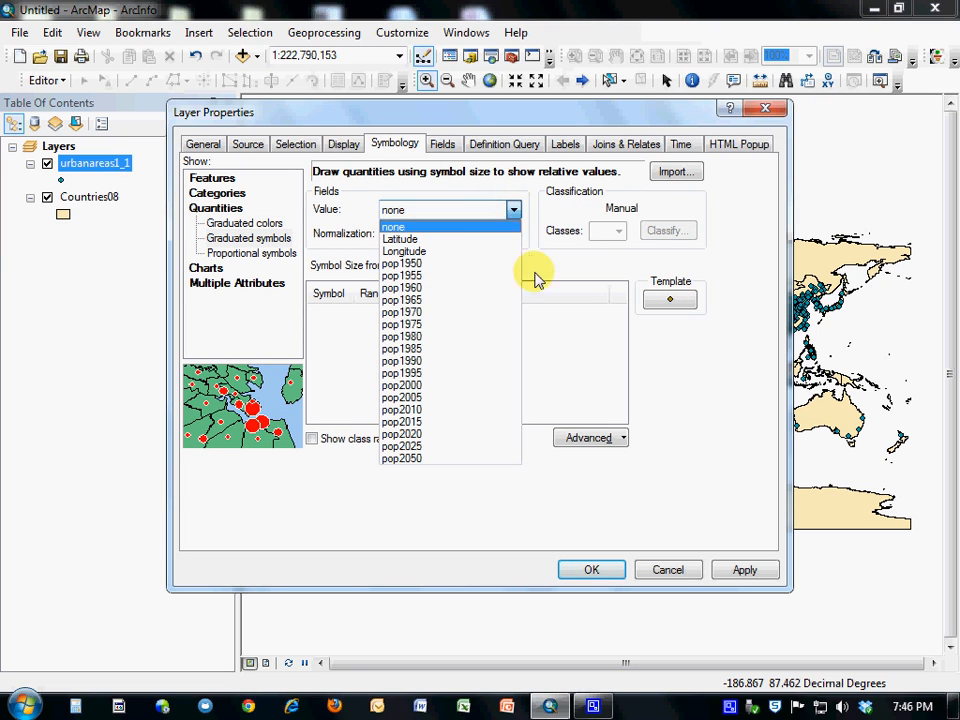
pyautogui.click(422, 409)
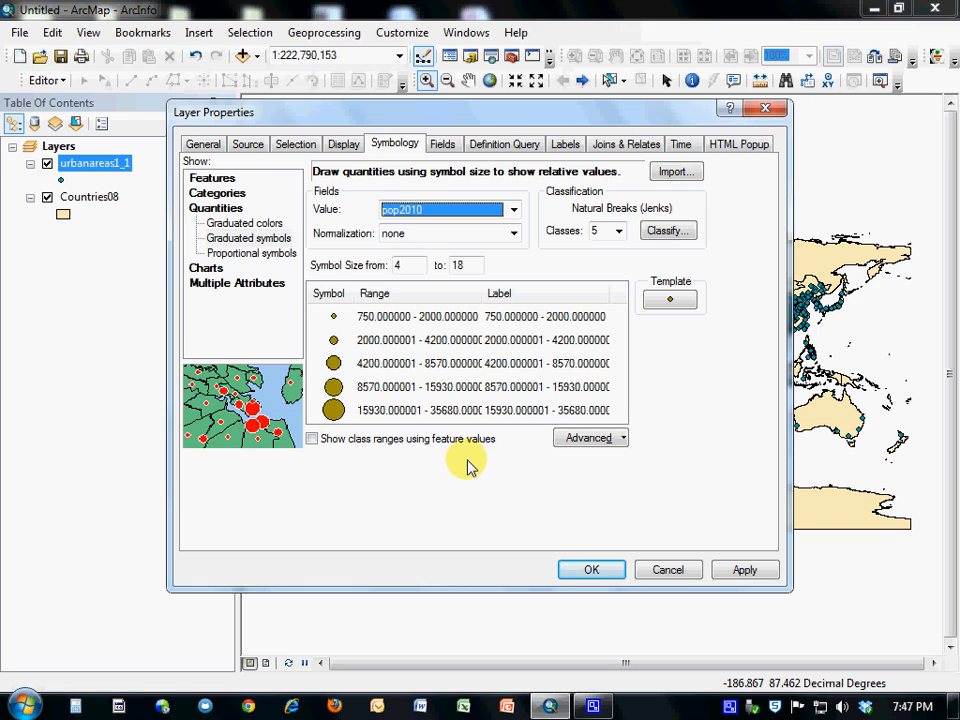
pyautogui.click(620, 231)
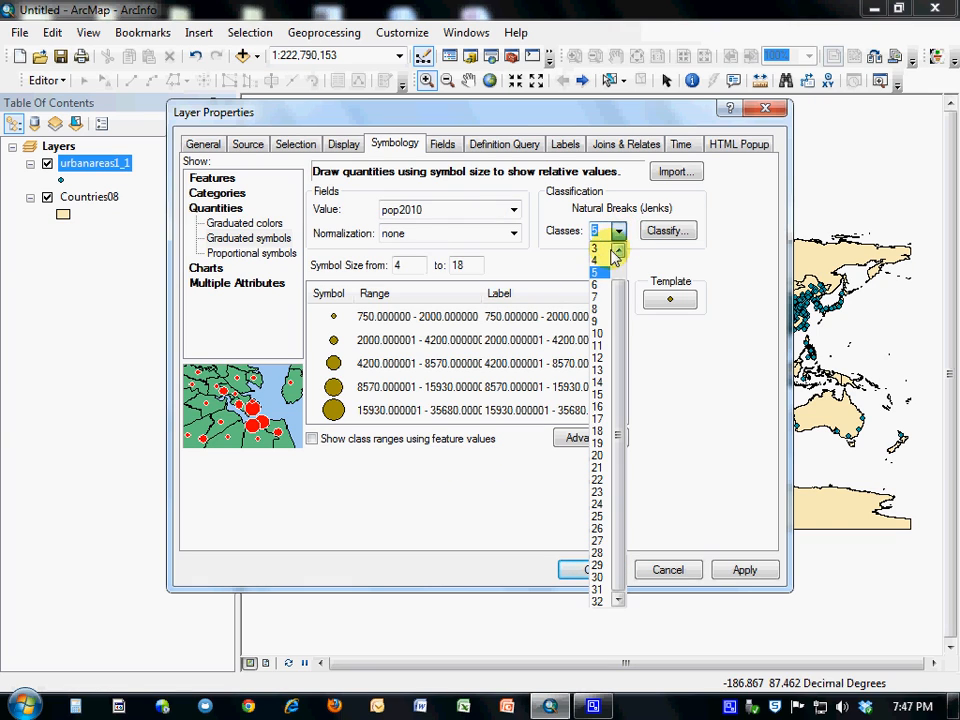
pyautogui.click(604, 287)
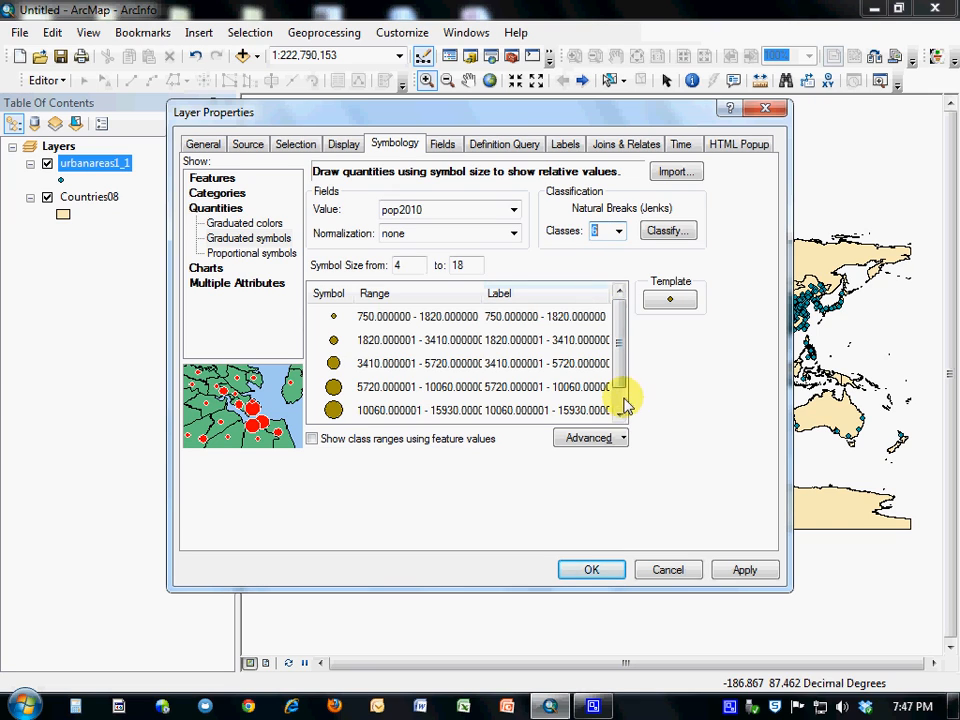
pyautogui.moveTo(618, 375)
pyautogui.mouseDown()
pyautogui.moveTo(619, 402)
pyautogui.moveTo(620, 310)
pyautogui.moveTo(608, 393)
pyautogui.moveTo(606, 364)
pyautogui.mouseUp()
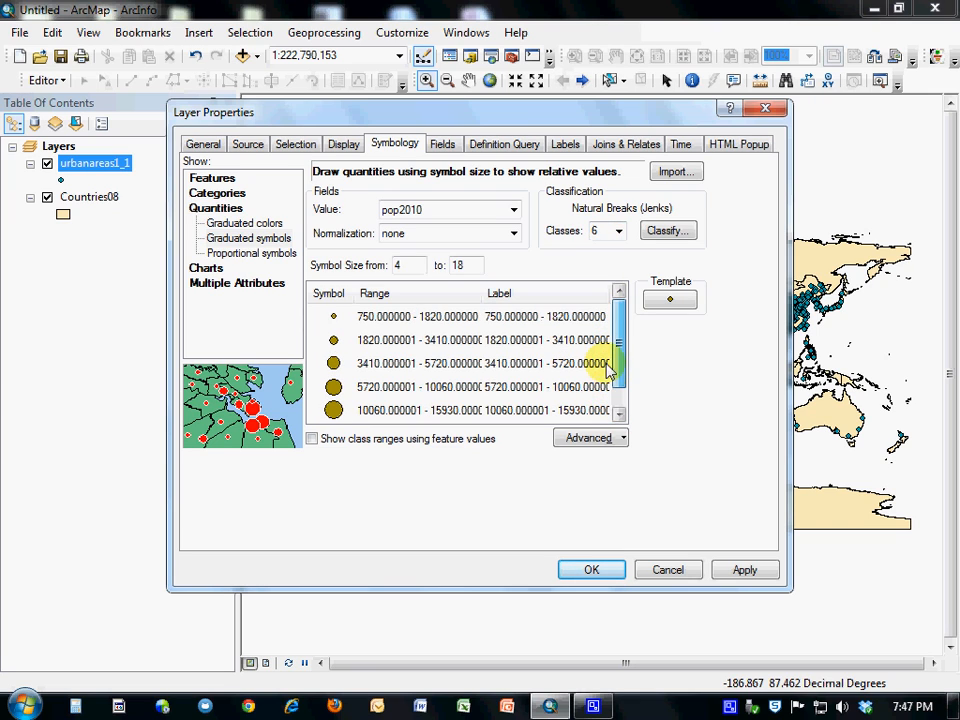
pyautogui.click(600, 579)
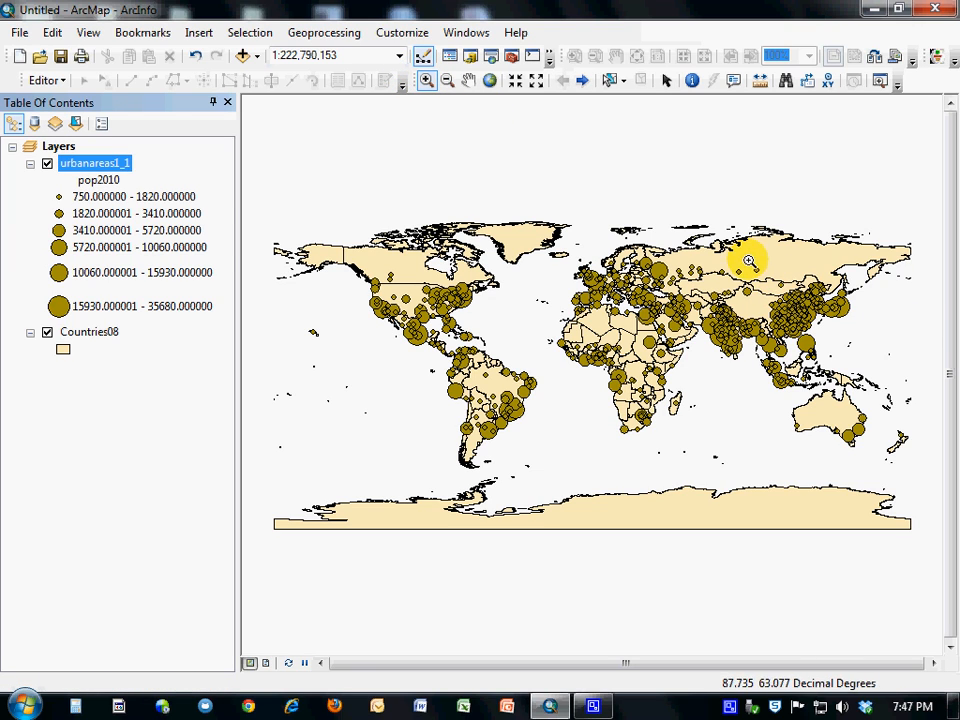
# Turn on feature labels for the Countries08 layer to display the country names on the map
pyautogui.moveTo(744, 261); pyautogui.dragTo(864, 349)
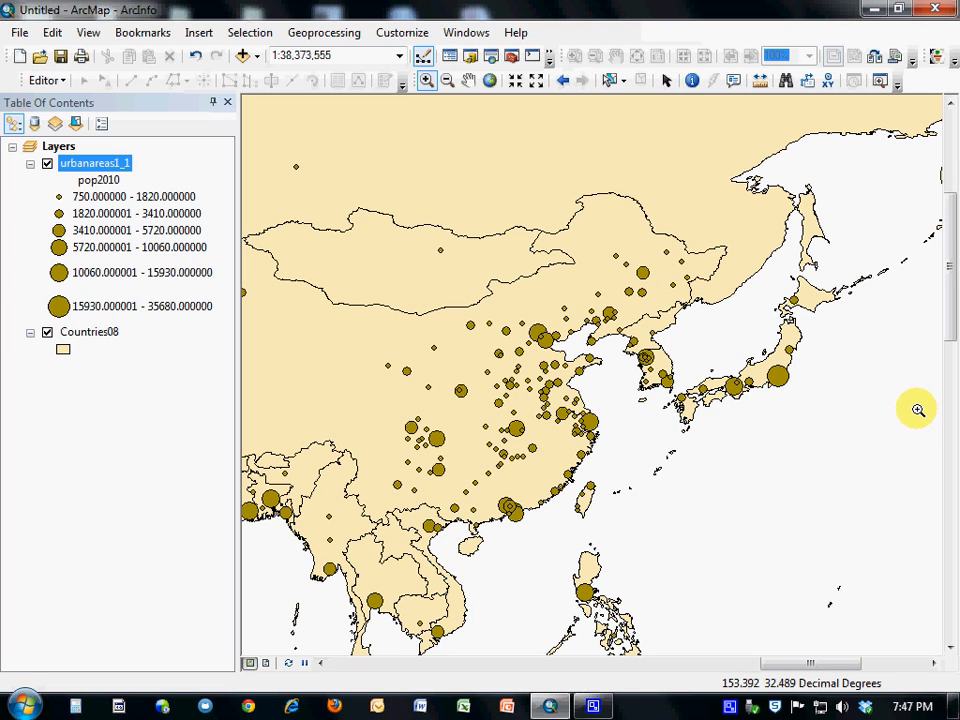
pyautogui.click(671, 570)
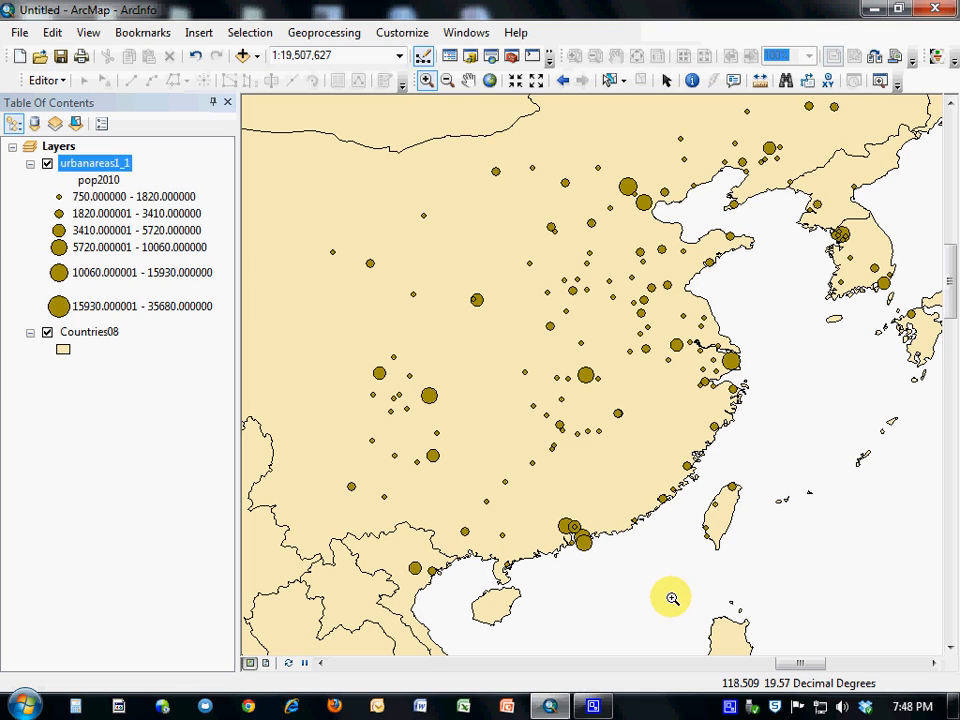
pyautogui.rightClick(98, 337)
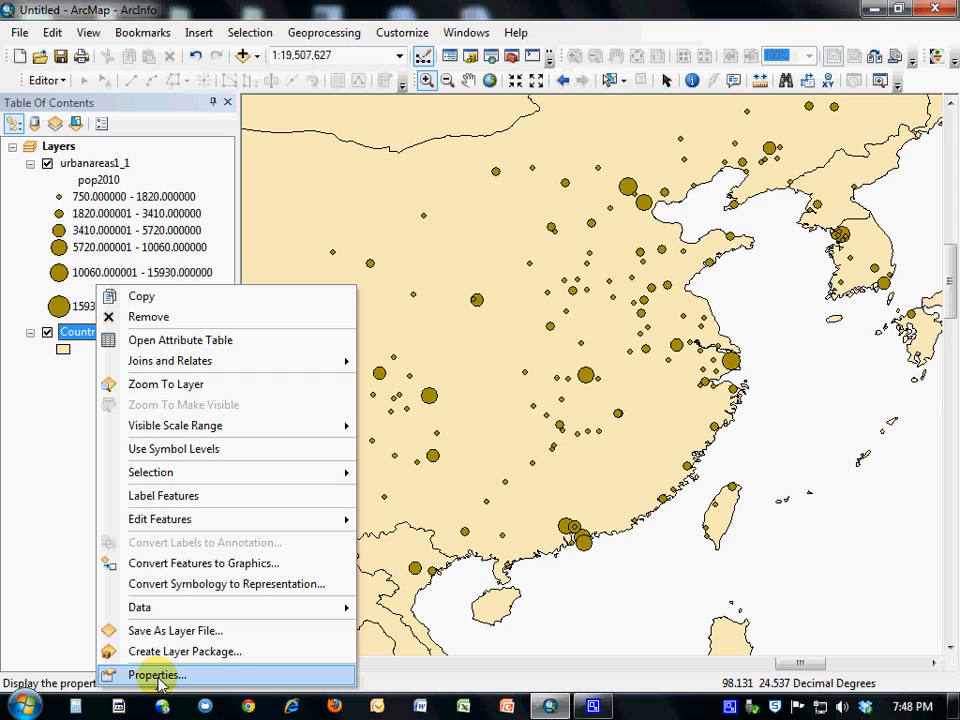
pyautogui.click(163, 496)
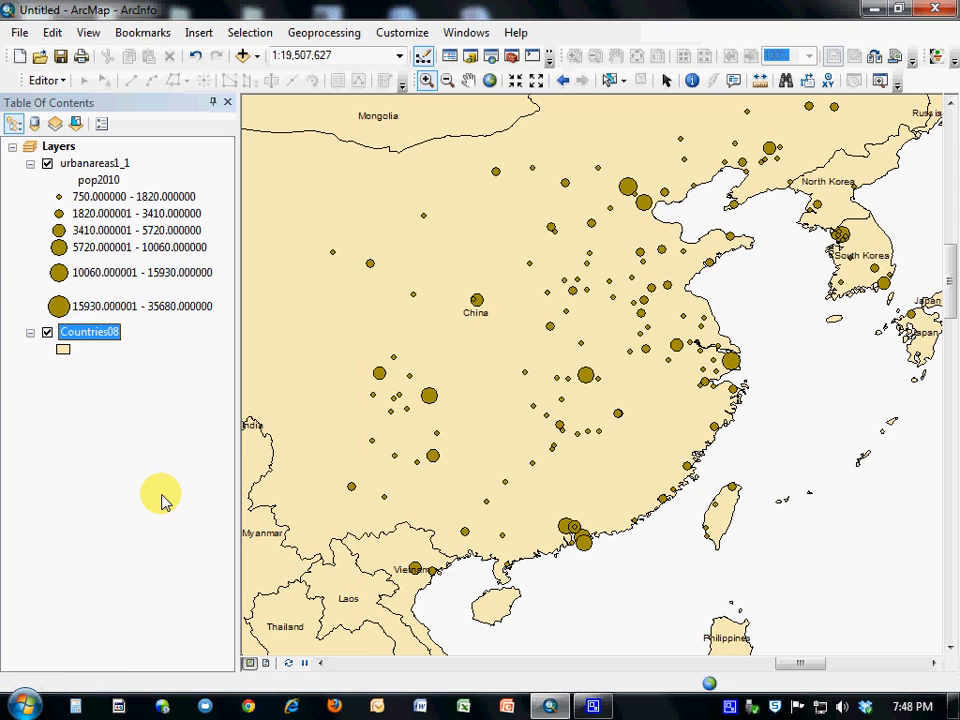